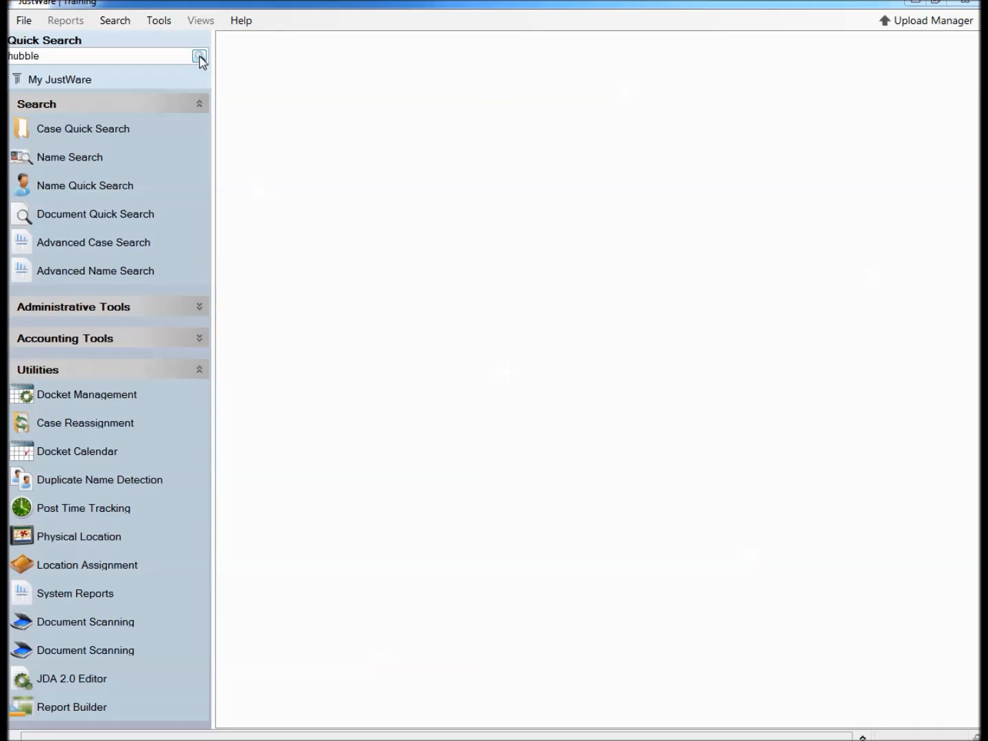
Step: Find the Hubble name record with a quick search, open it and display its relationships
click(90, 55)
click(199, 56)
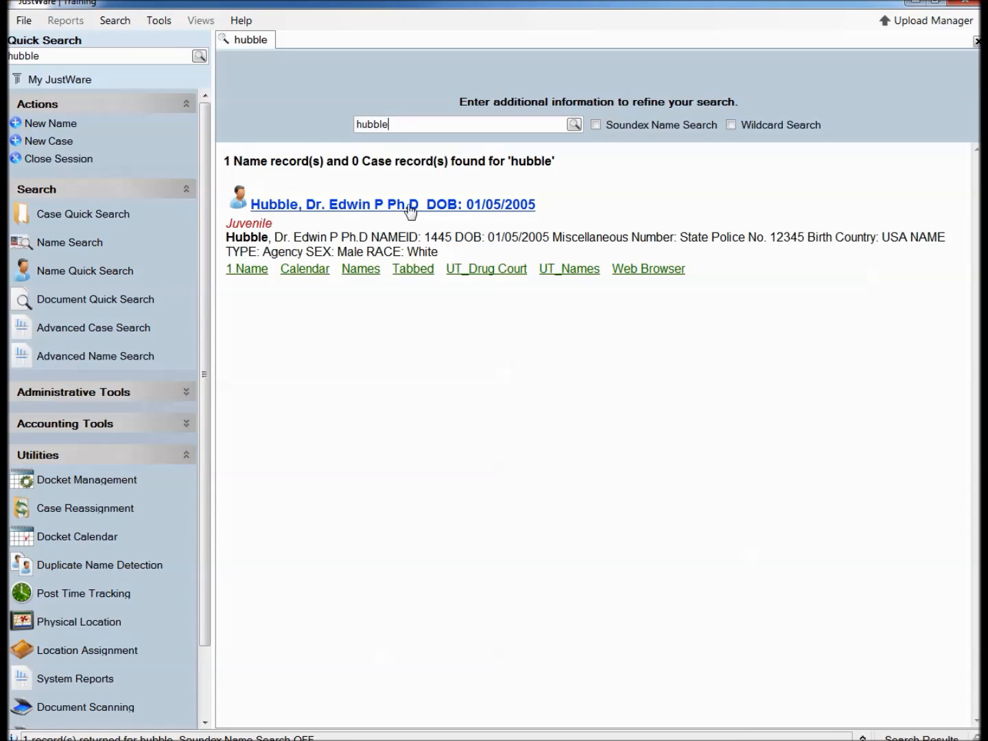
click(410, 208)
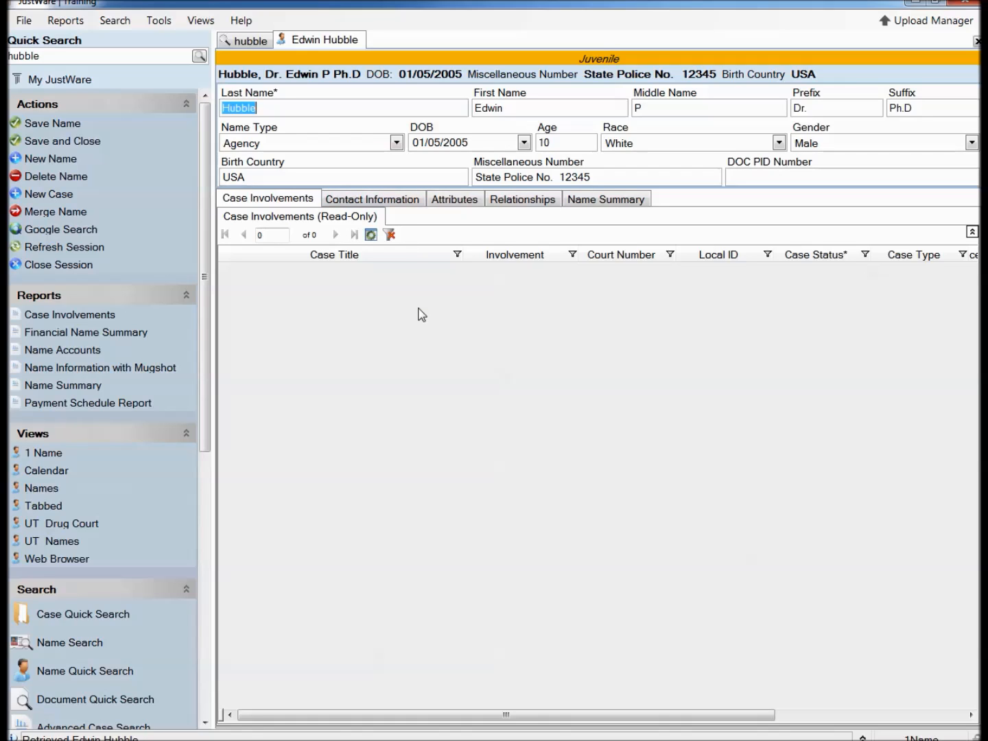
click(536, 199)
click(535, 200)
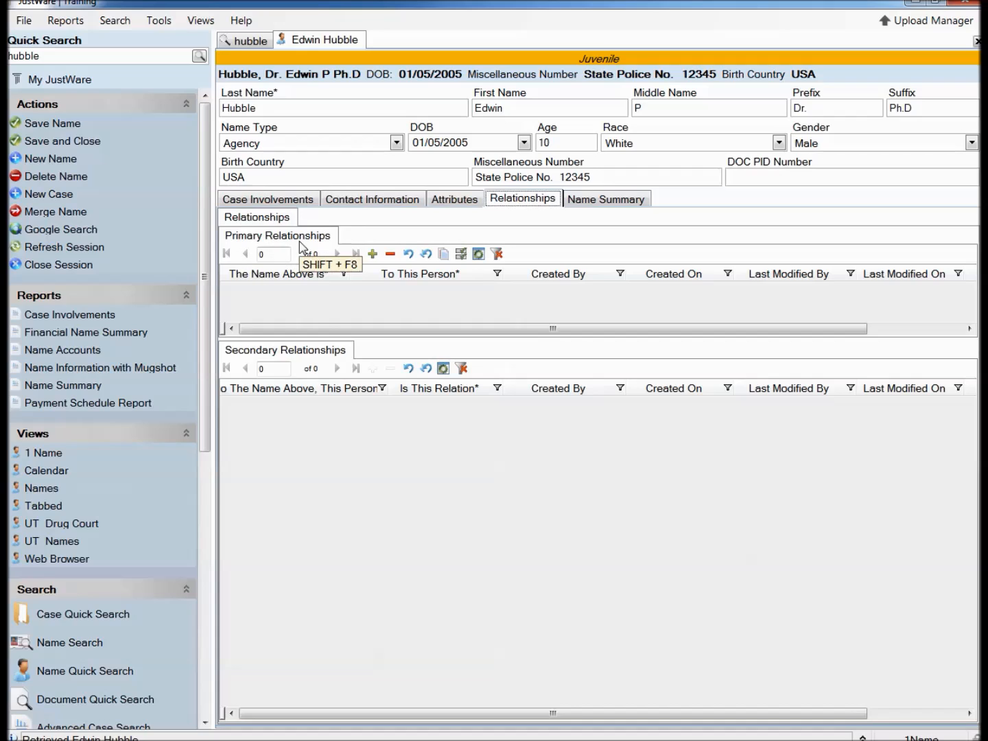
Step: Add a primary relationship to the Hubble record with the relation type Dating Relationship
click(372, 255)
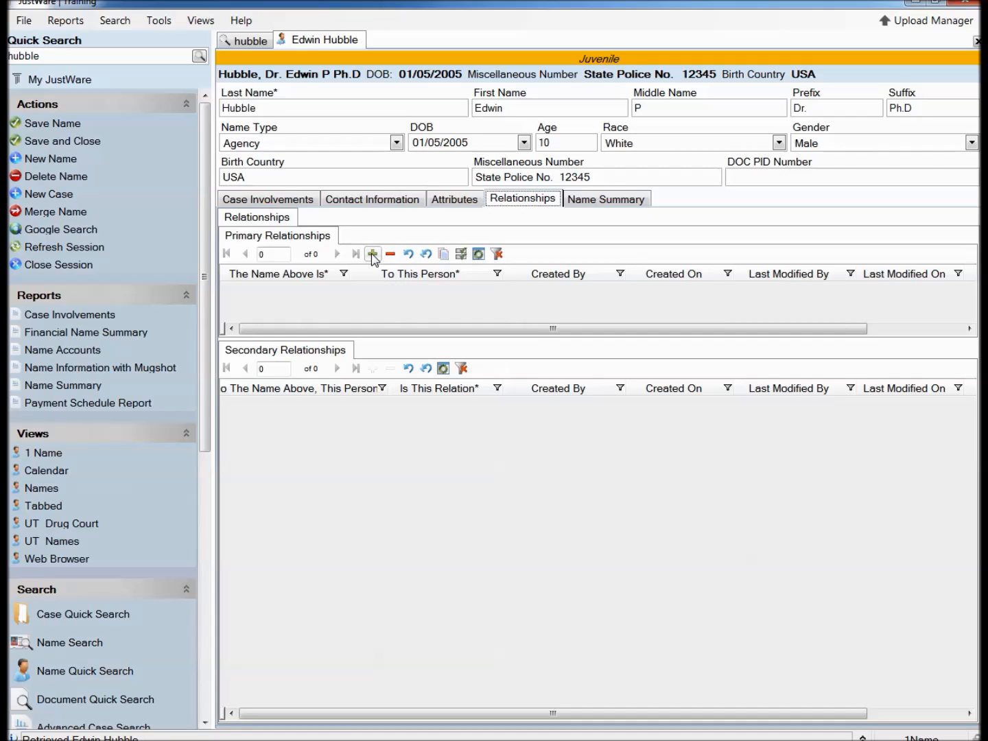
click(372, 256)
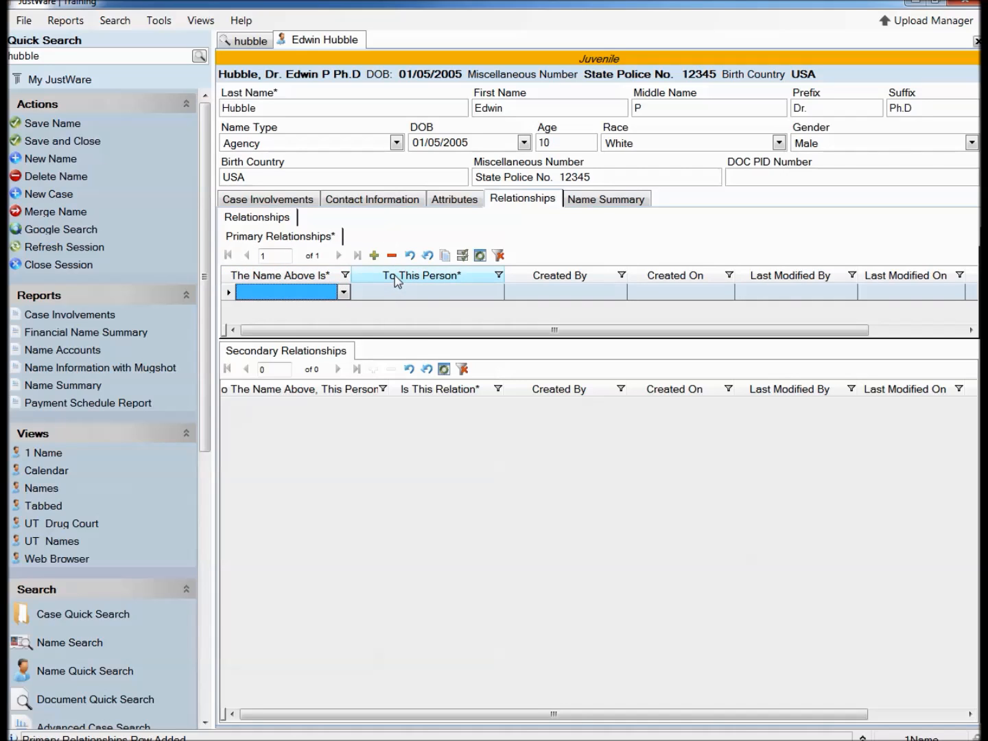
click(343, 293)
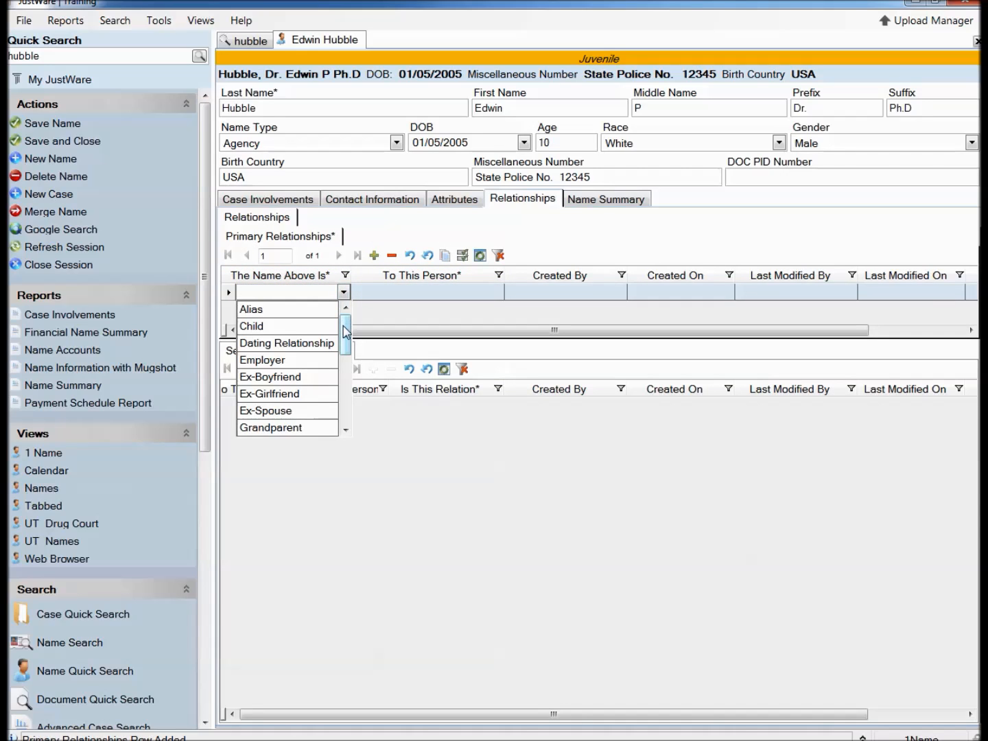
click(327, 343)
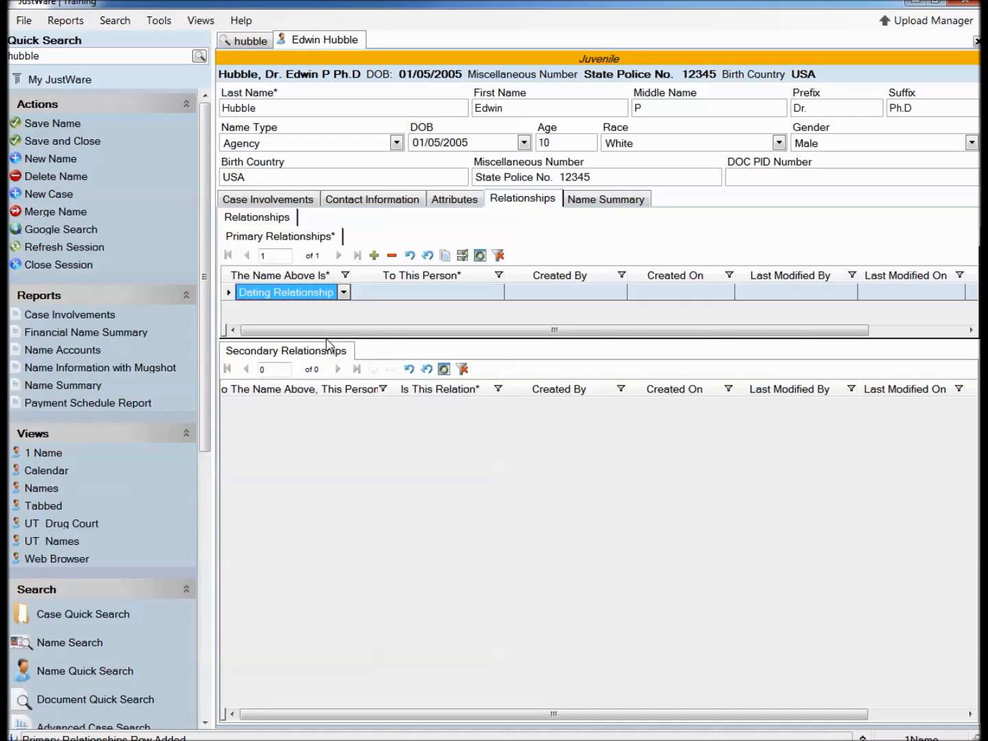
Step: Look up the dating partner by first name with Name Quick Search and relate the matching record to the Dating Relationship row
click(380, 293)
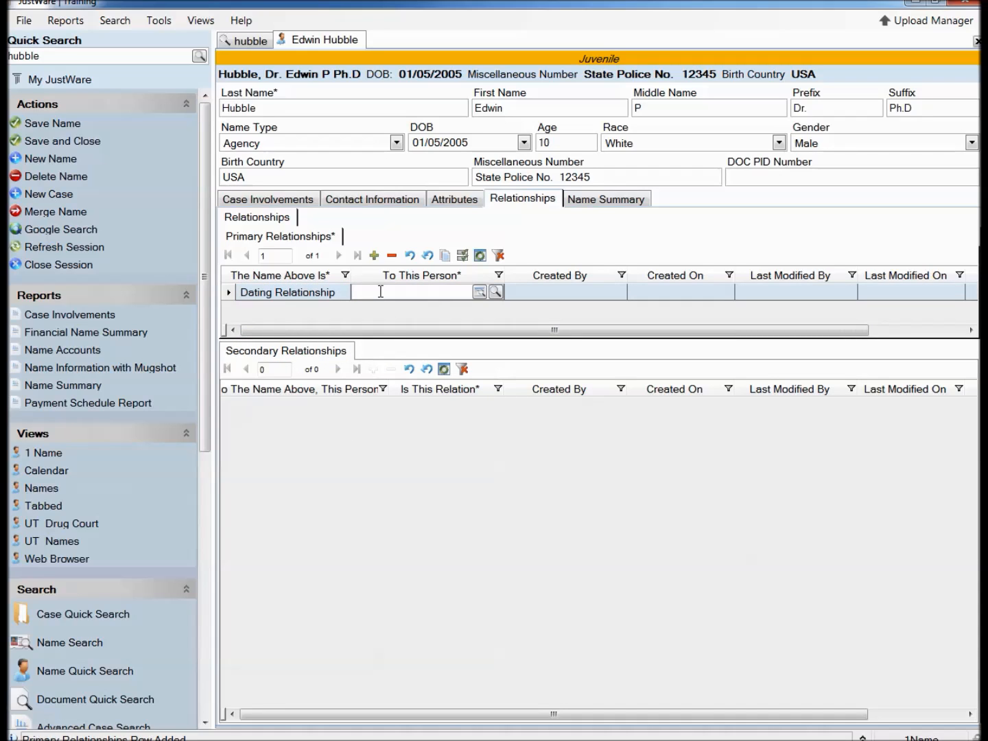
key(ctrl)
click(483, 295)
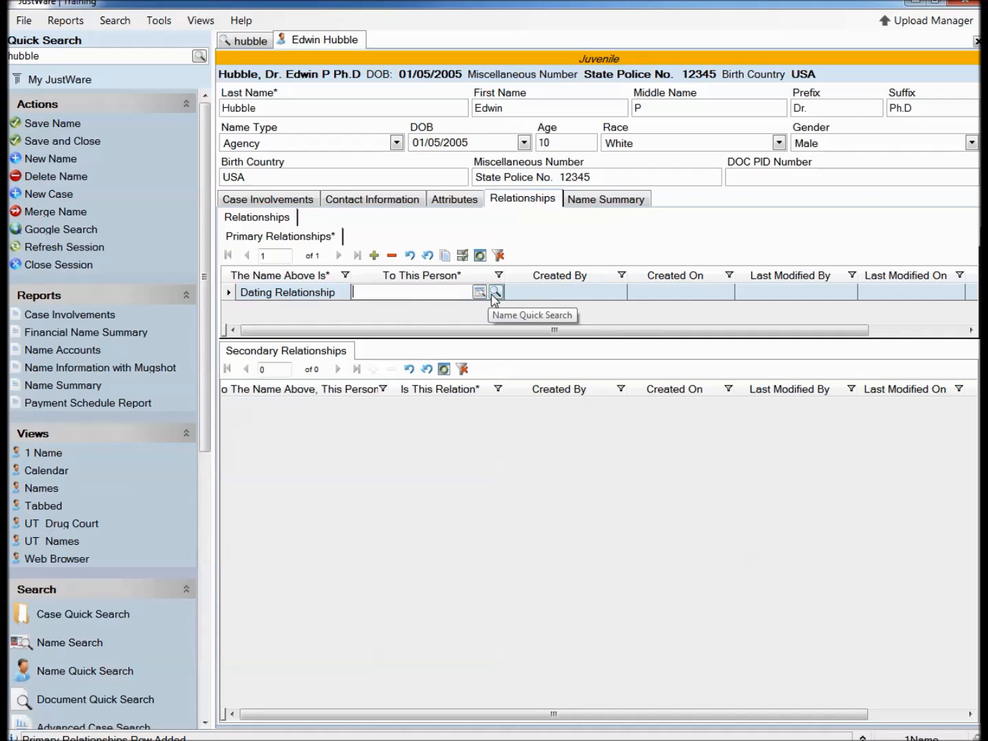
click(495, 294)
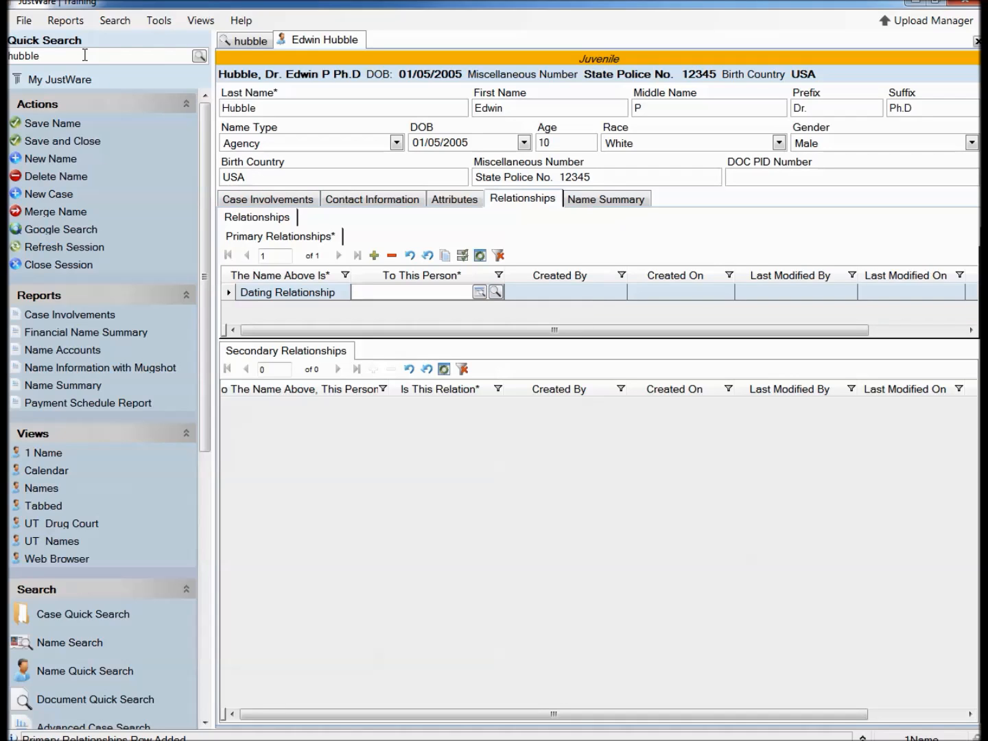
click(413, 291)
text(Daisy)
click(497, 293)
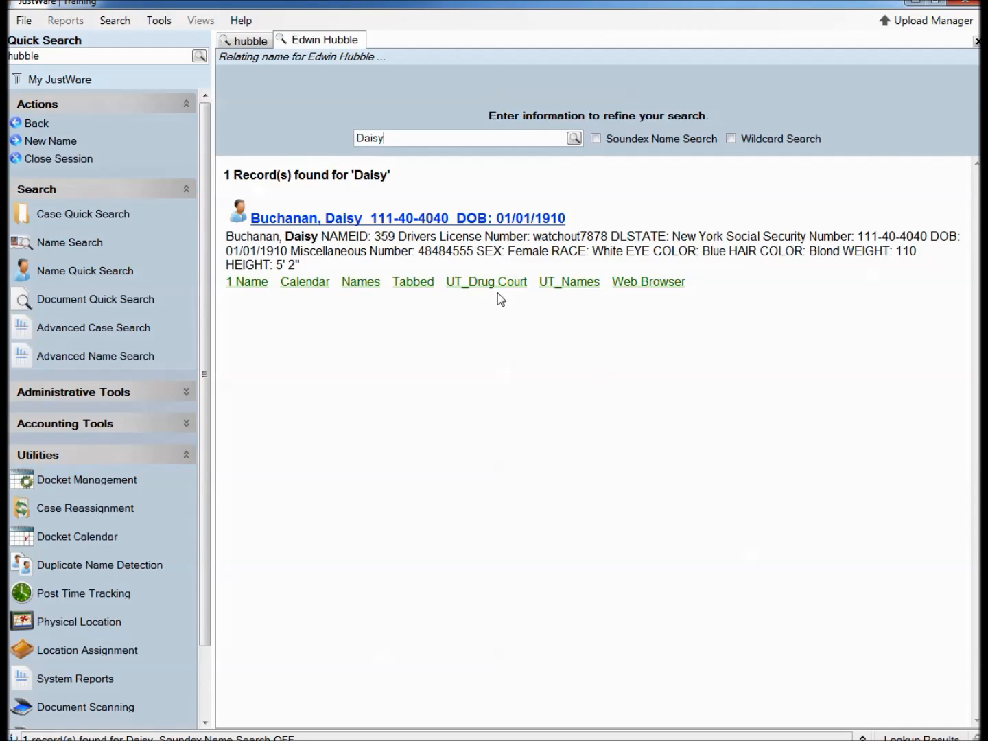
click(335, 225)
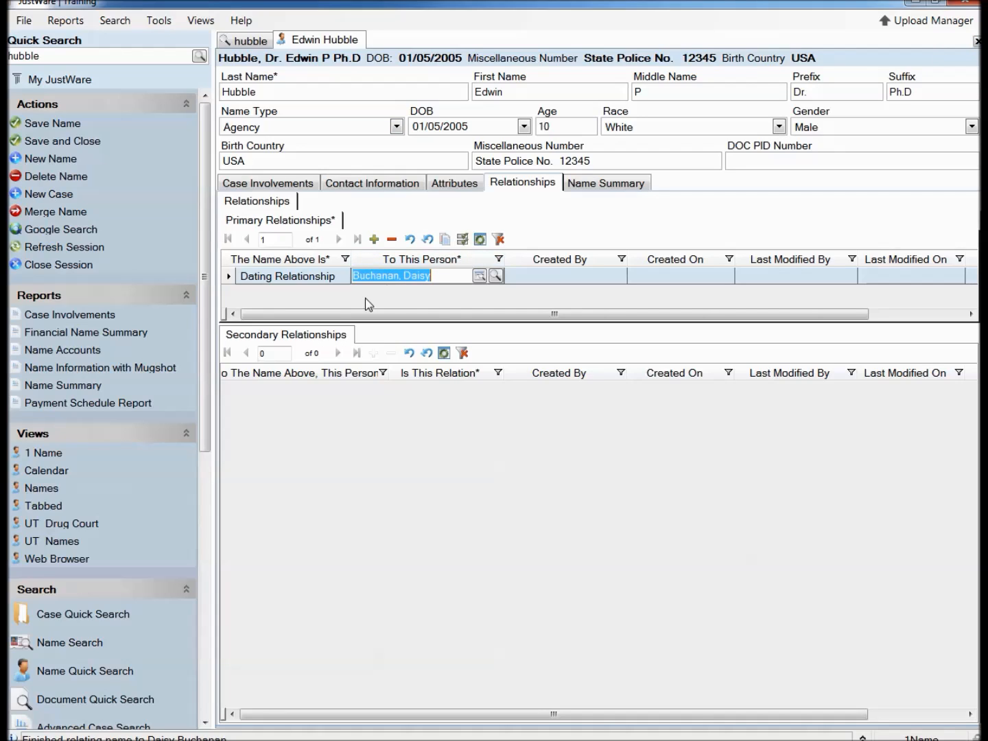
click(537, 277)
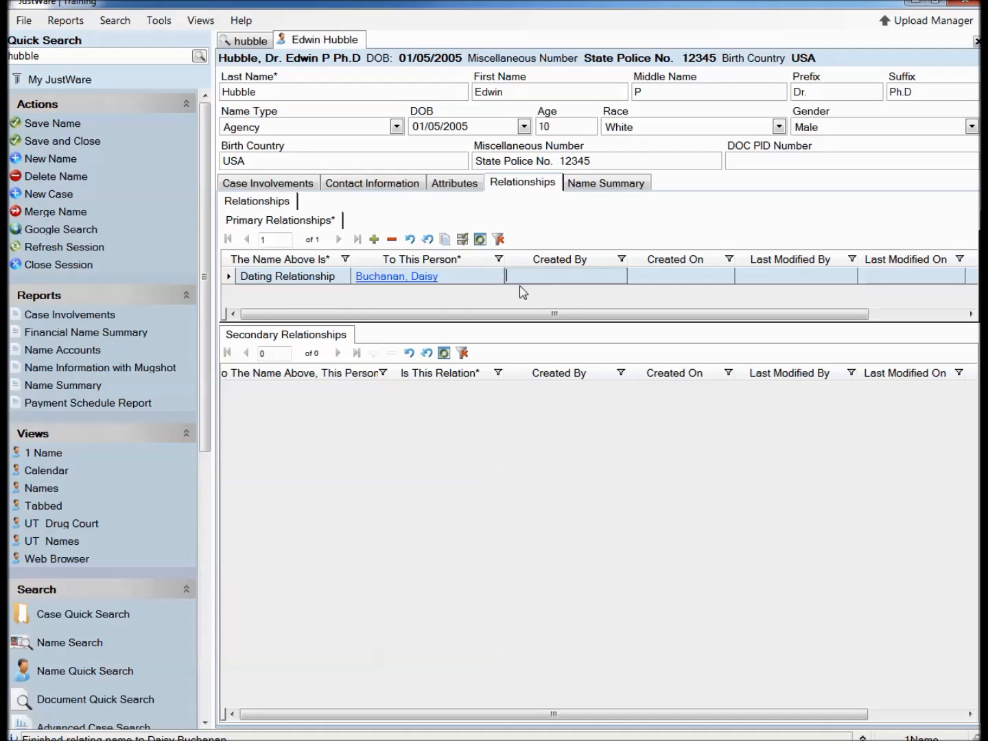
Step: Add a second primary relationship with the relation type Roommate
click(374, 240)
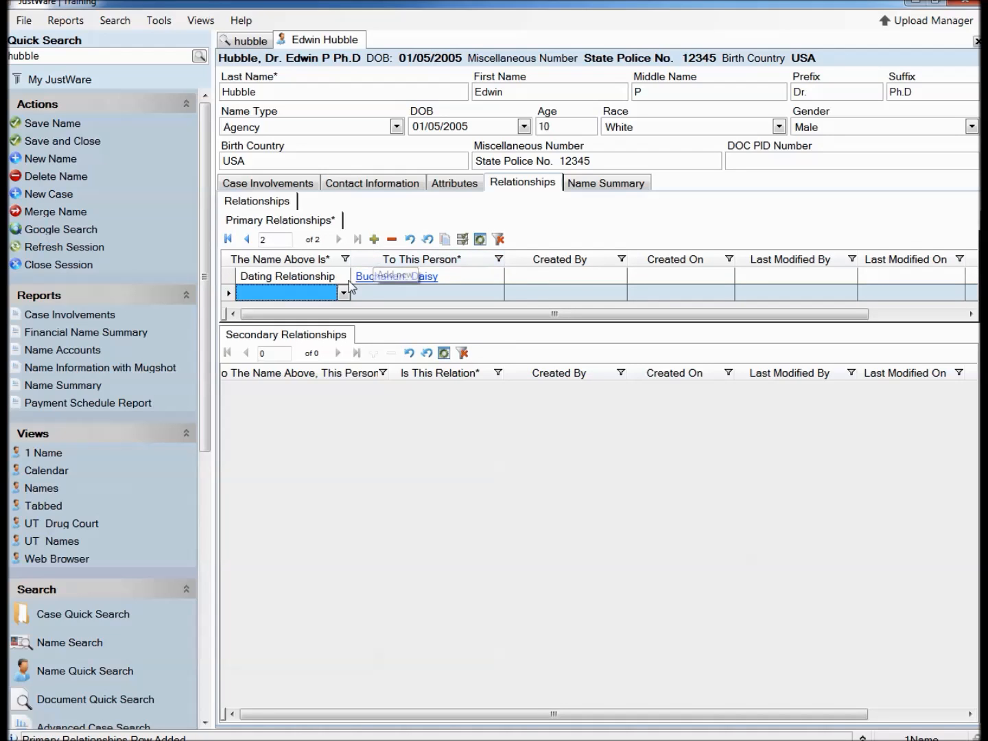
click(343, 292)
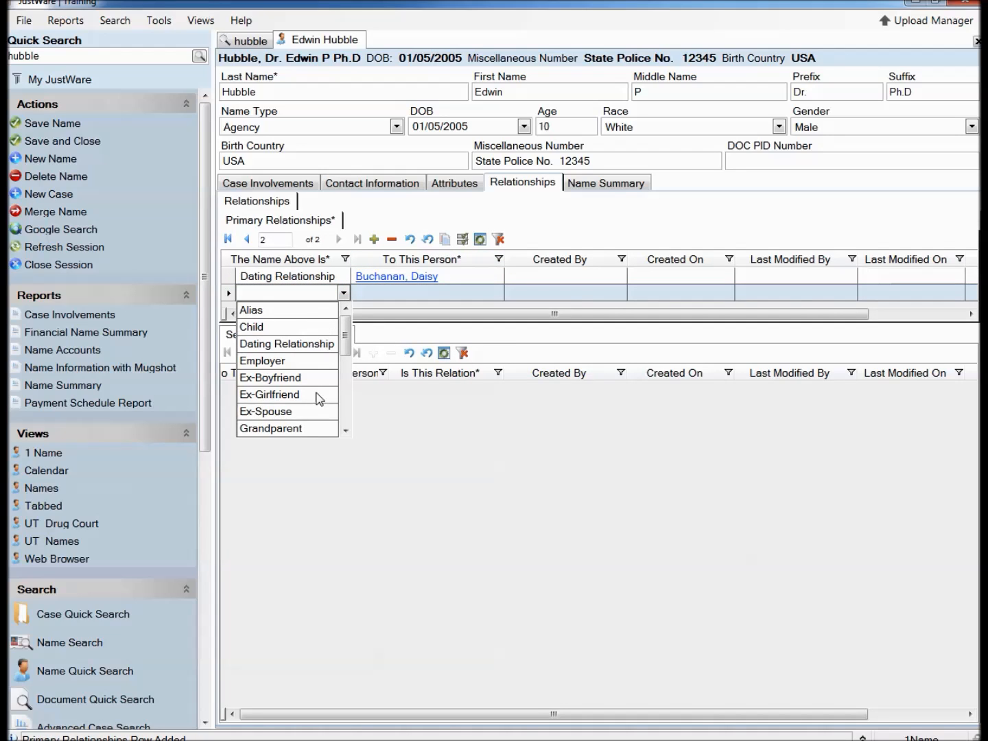
click(345, 430)
click(345, 430)
double_click(345, 430)
click(345, 430)
click(345, 430)
click(302, 410)
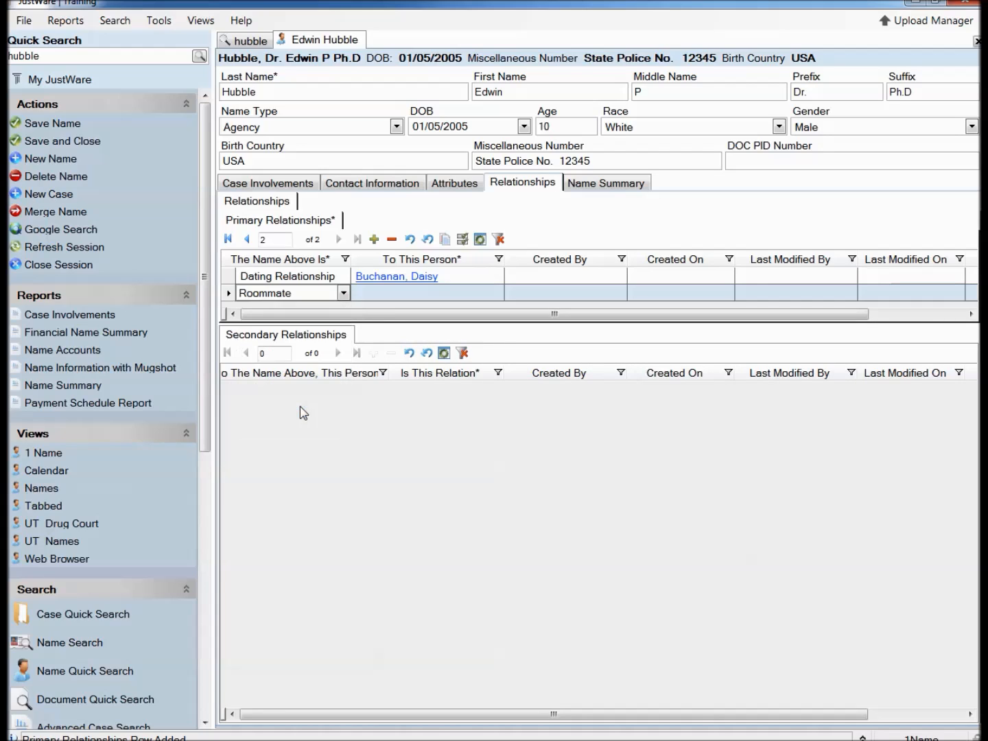
Step: Run a full name search for the roommate using George as the first name, with the last name left blank
click(392, 293)
text(George)
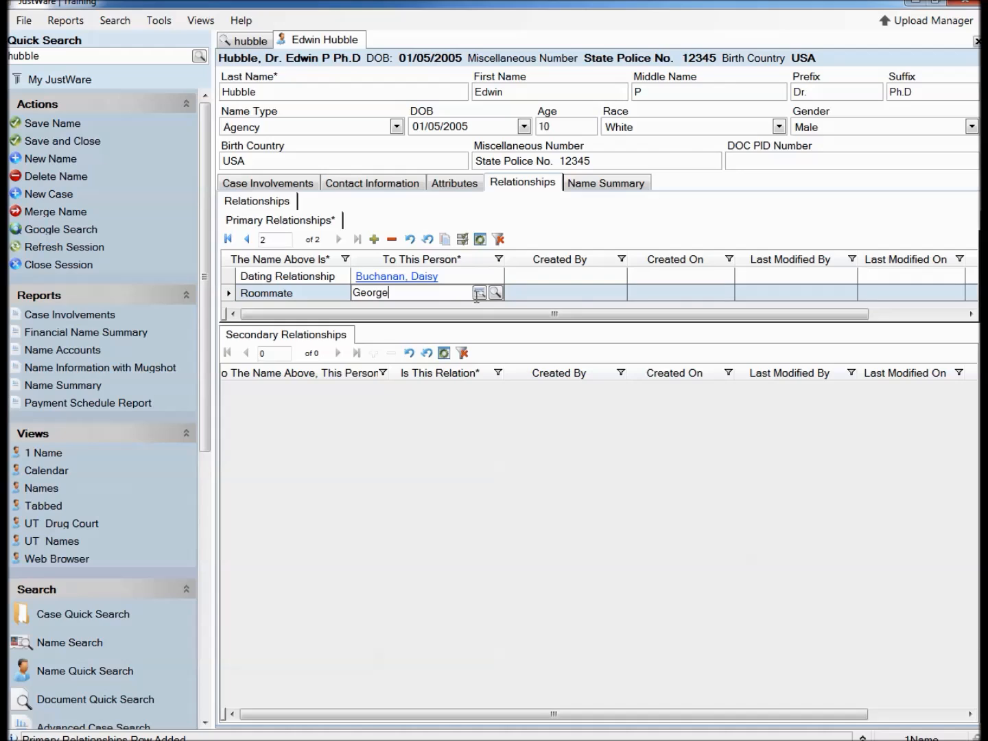
click(480, 294)
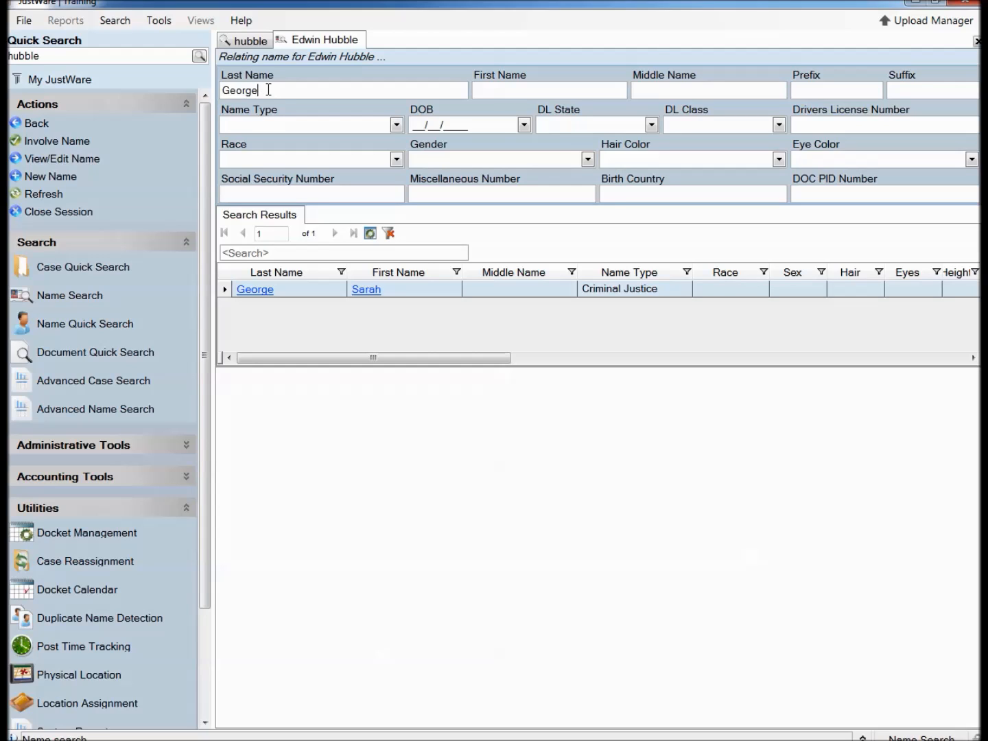
key(BackSpace)
key(BackSpace)
key(BackSpace)
key(BackSpace)
key(BackSpace)
key(BackSpace)
key(Tab)
text(Georg)
key(Return)
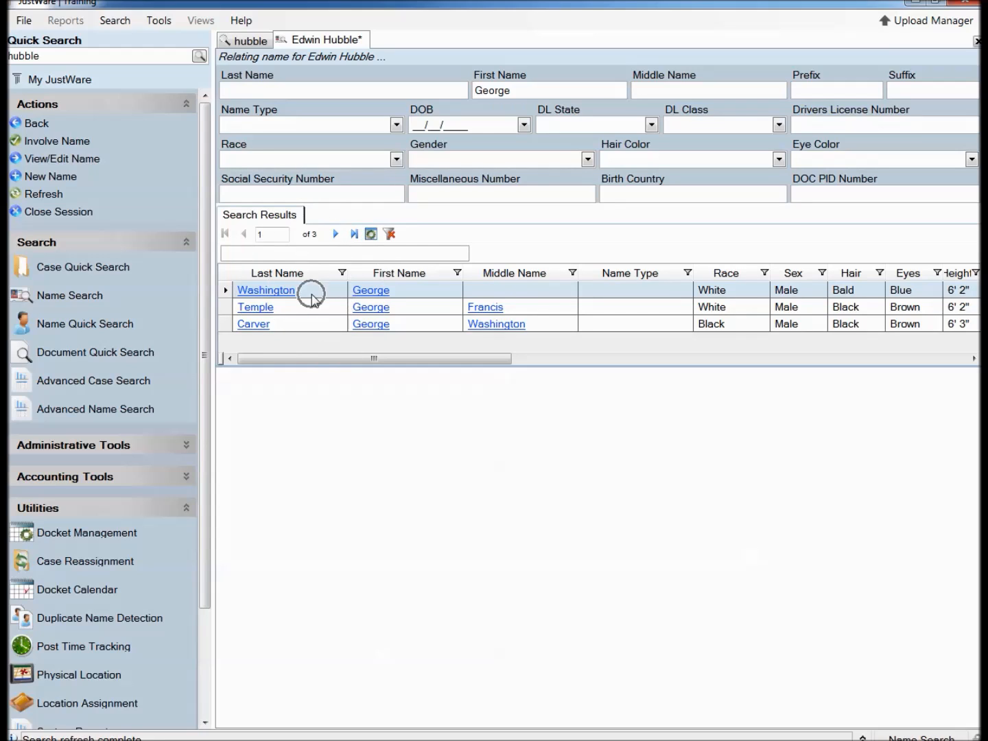
Step: Open the George Washington record from the search results and relate it as the roommate
click(368, 294)
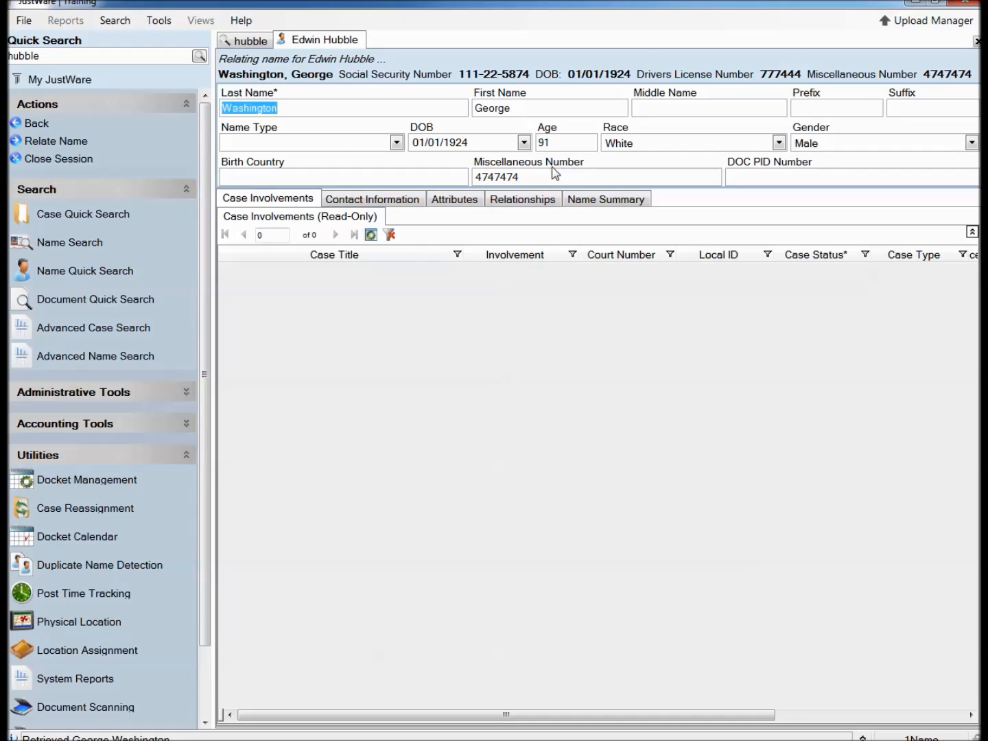
click(43, 147)
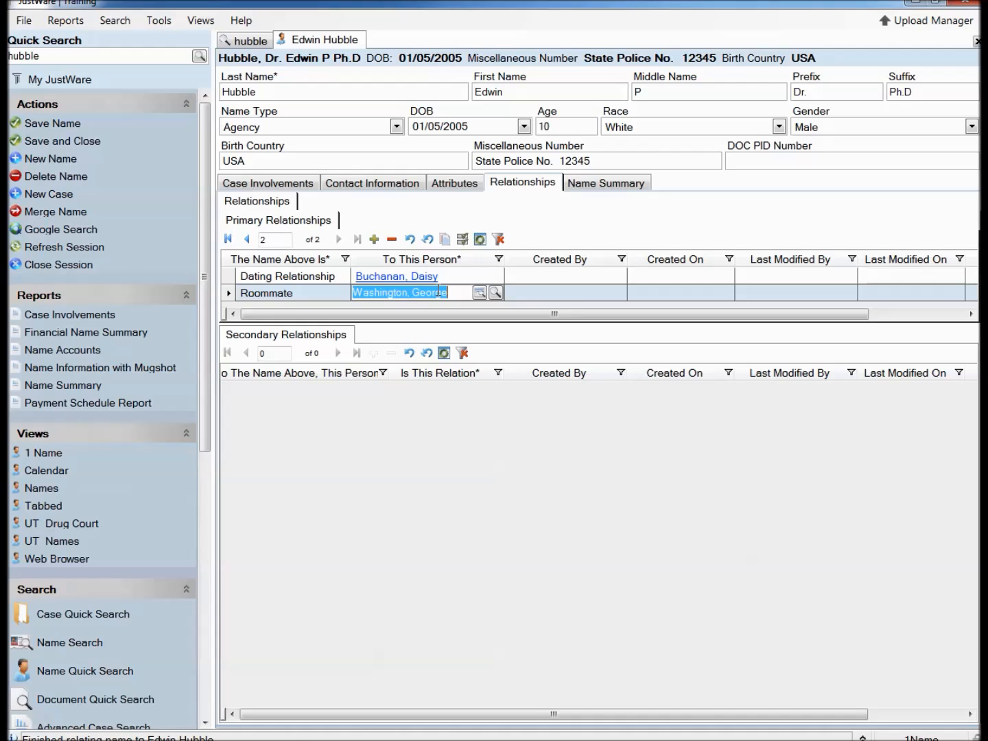
click(529, 294)
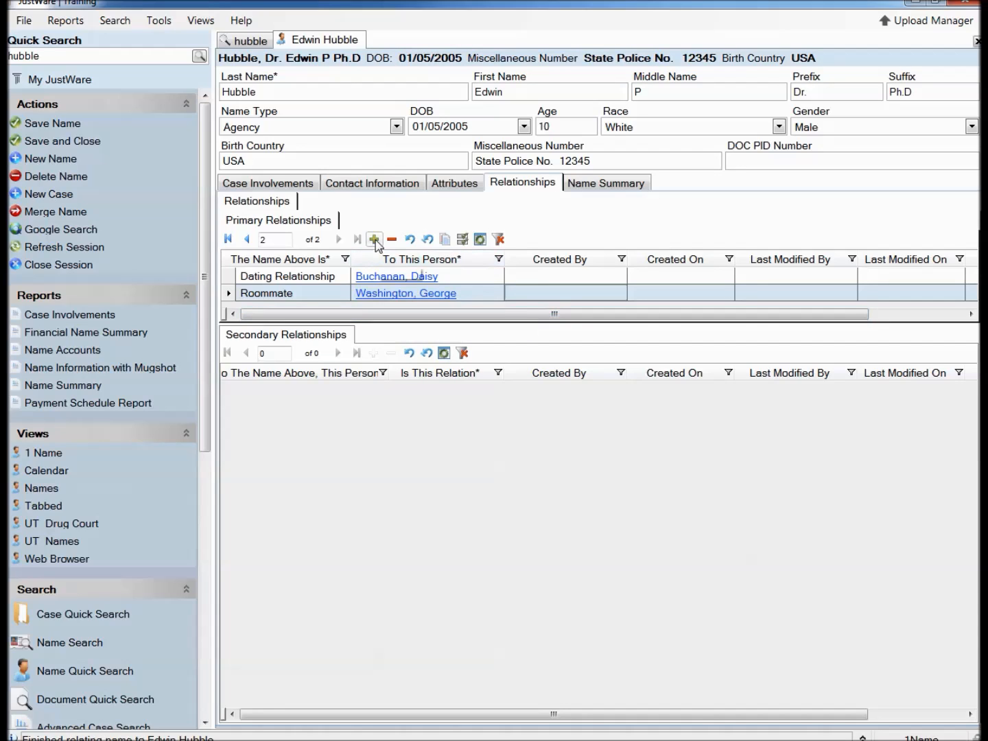
Step: Add a third primary relationship with the relation type Employer
click(499, 186)
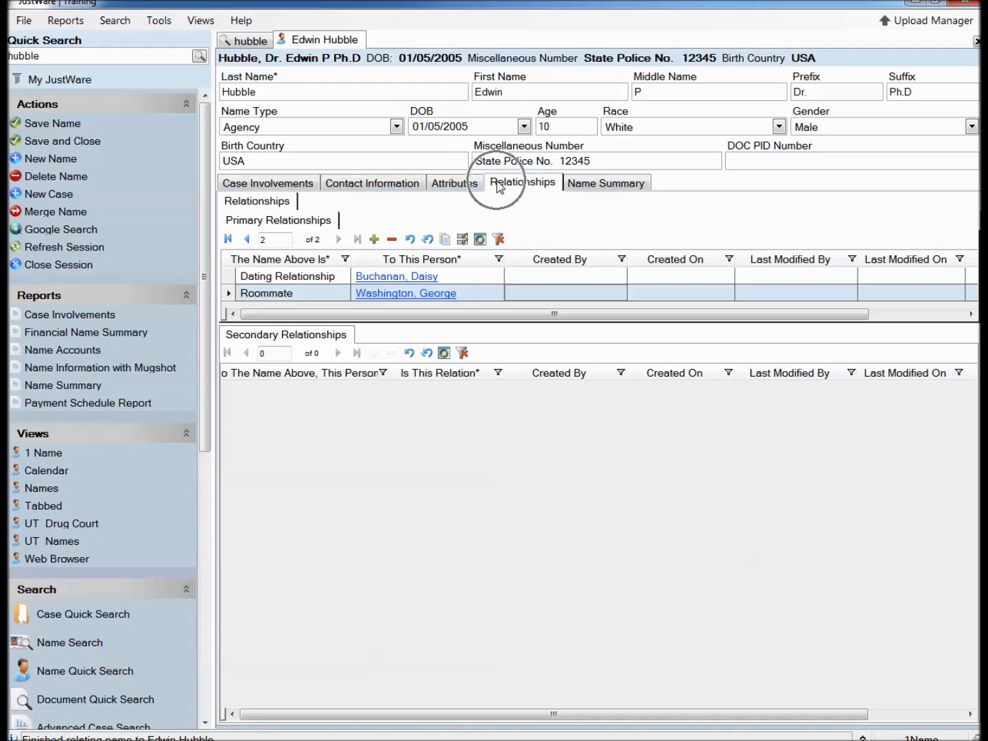
click(374, 239)
click(343, 293)
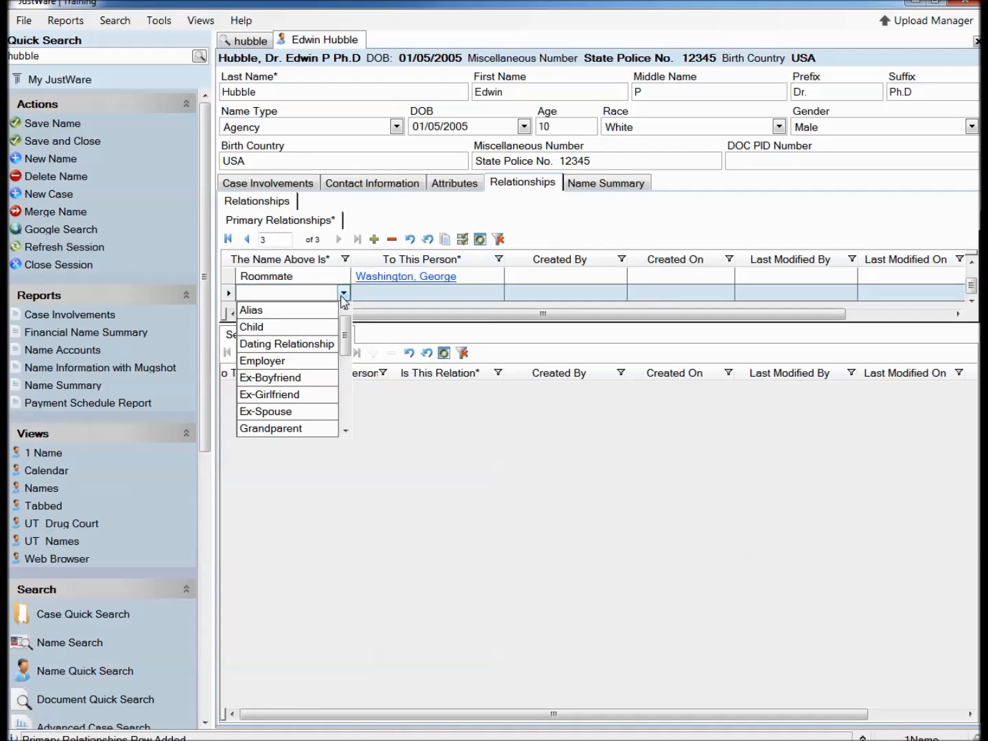
click(296, 362)
Step: Run a full name search for the employer using the last name Trump
click(393, 292)
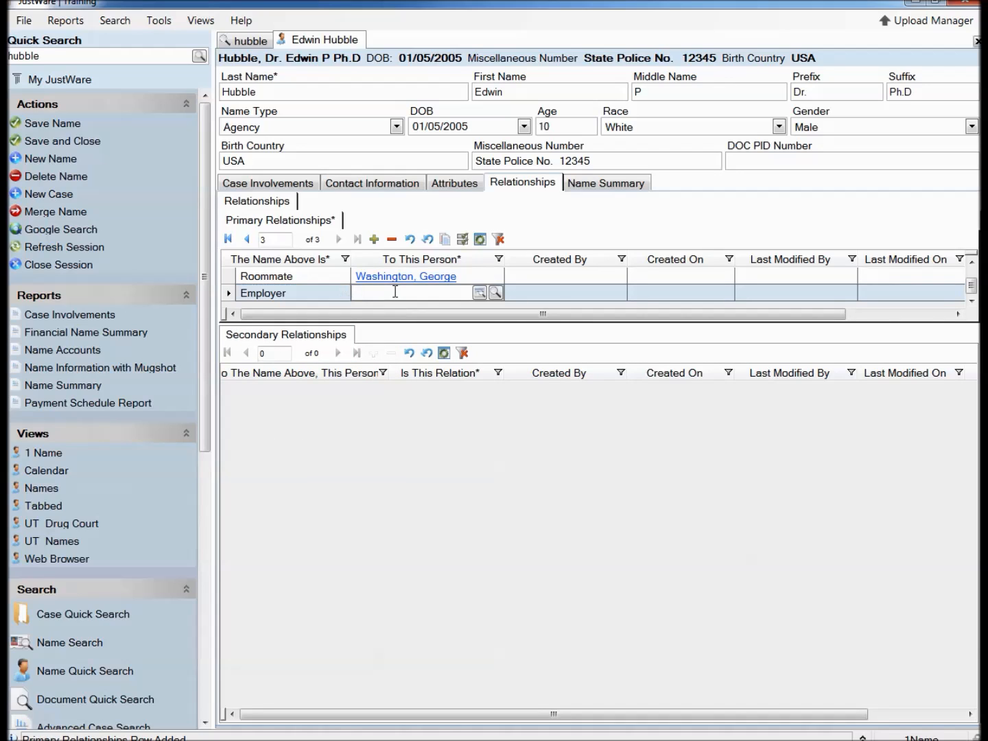
text(Trump)
click(481, 295)
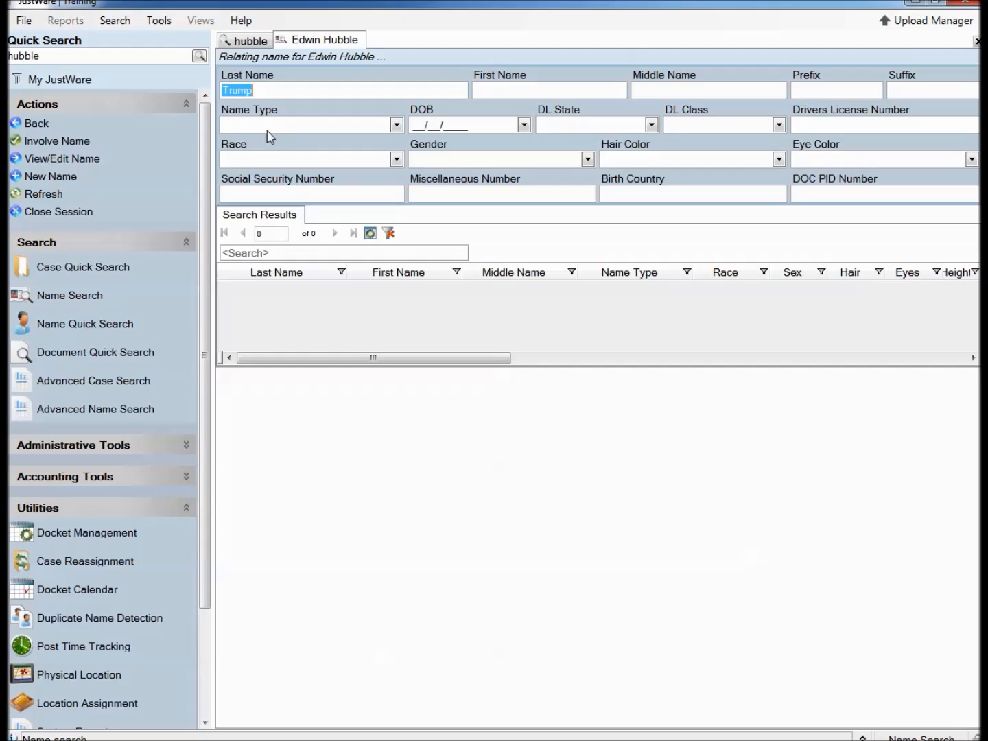
Step: Create a new name record for Trump with the first name Donald and relate it as the employer
click(53, 179)
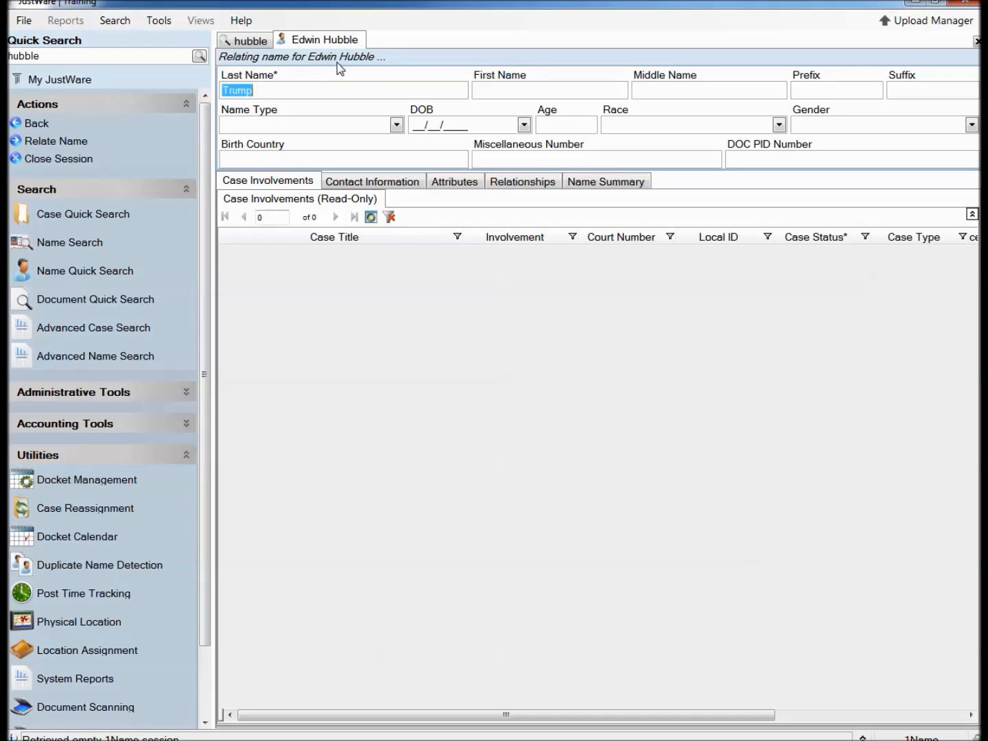
click(508, 89)
text(Donald)
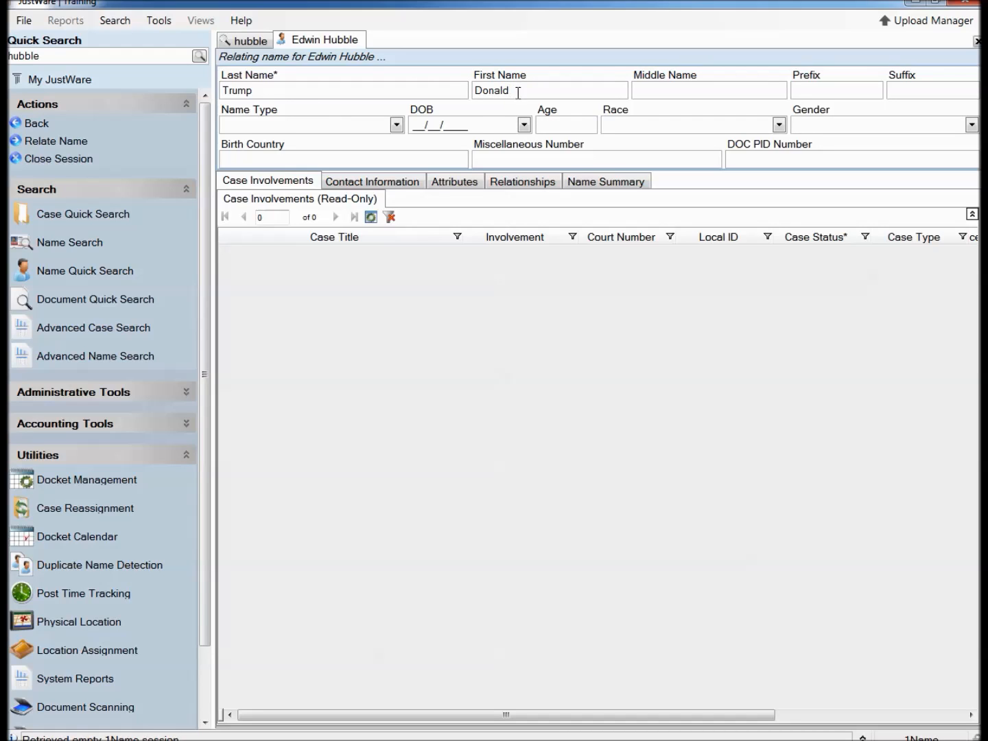
click(40, 143)
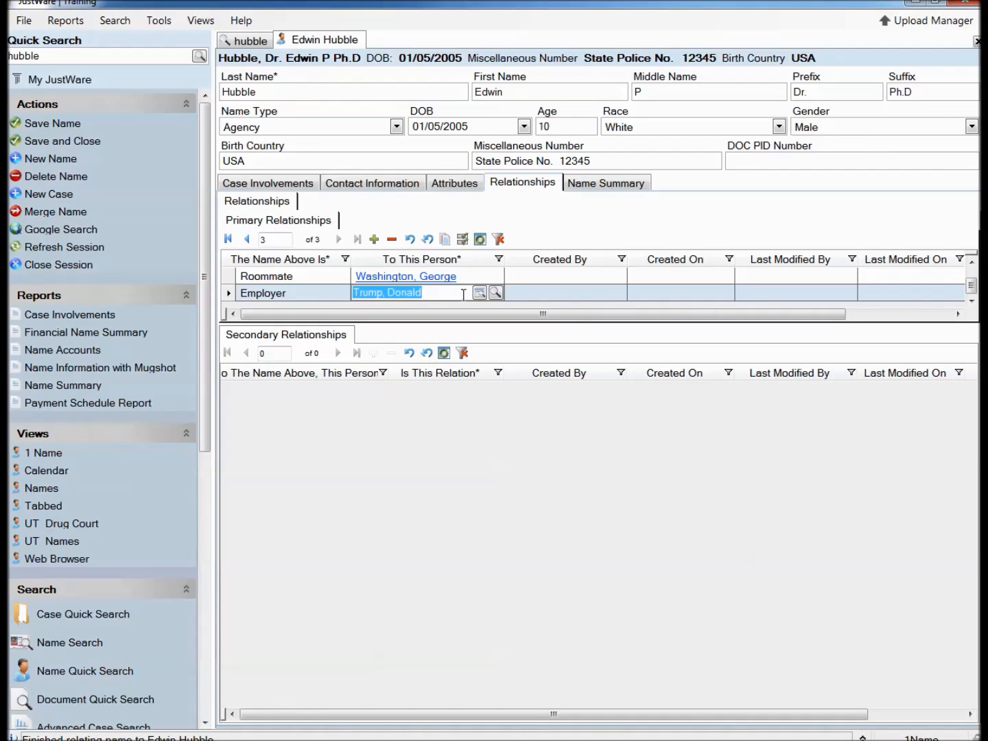
click(532, 293)
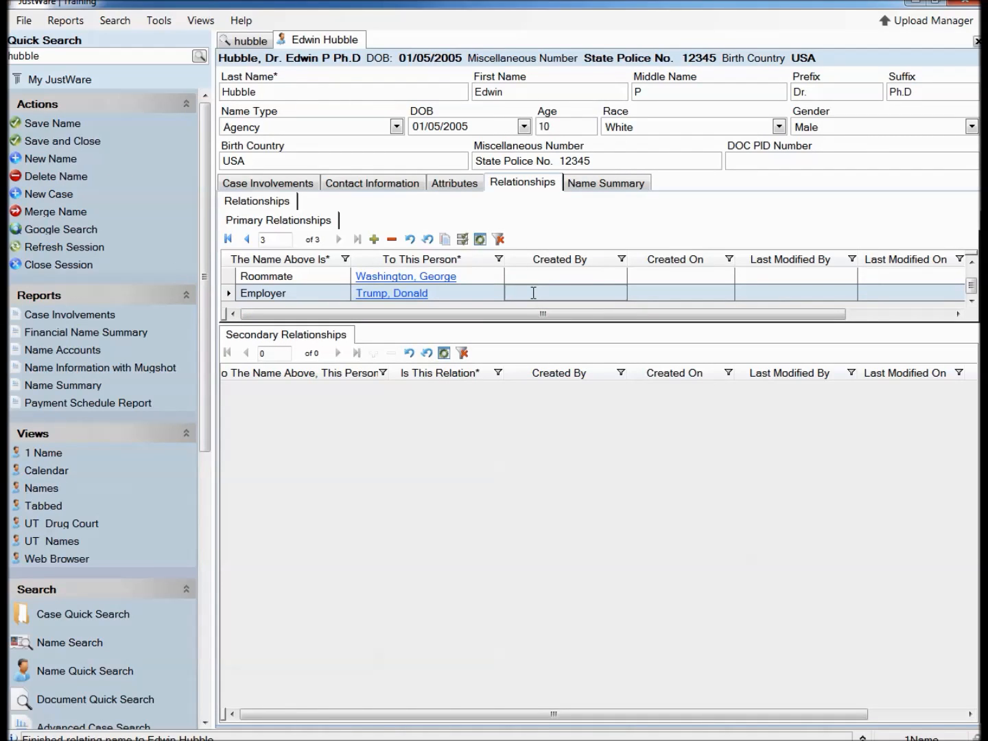
Step: Check the Hubble record's name summary report and return to its relationships
click(606, 183)
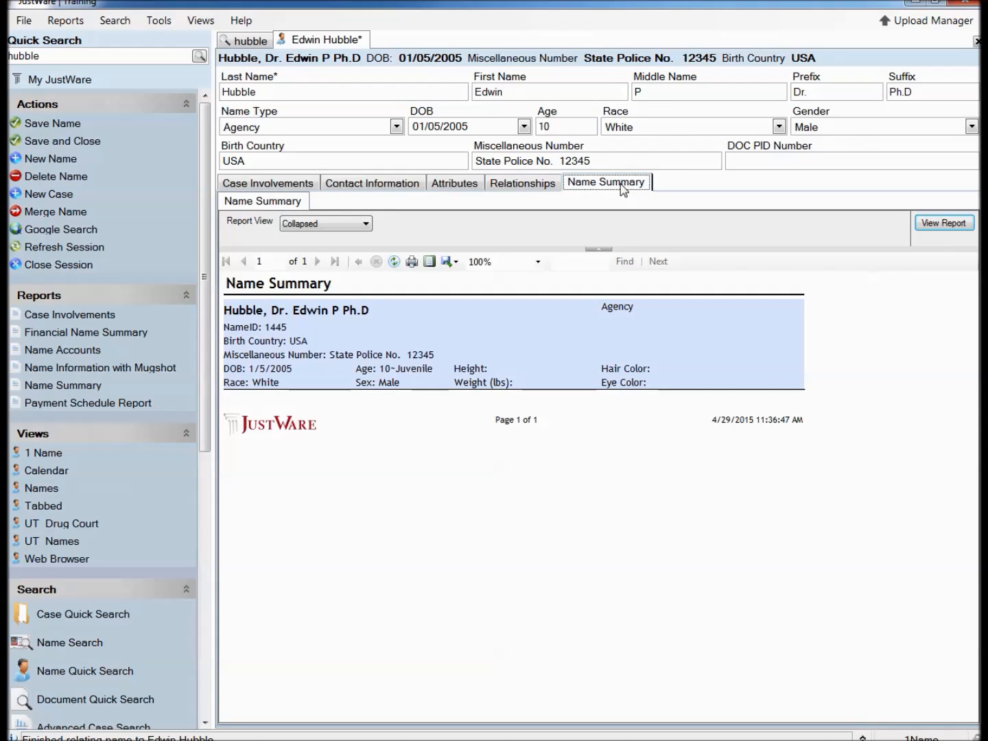
click(538, 184)
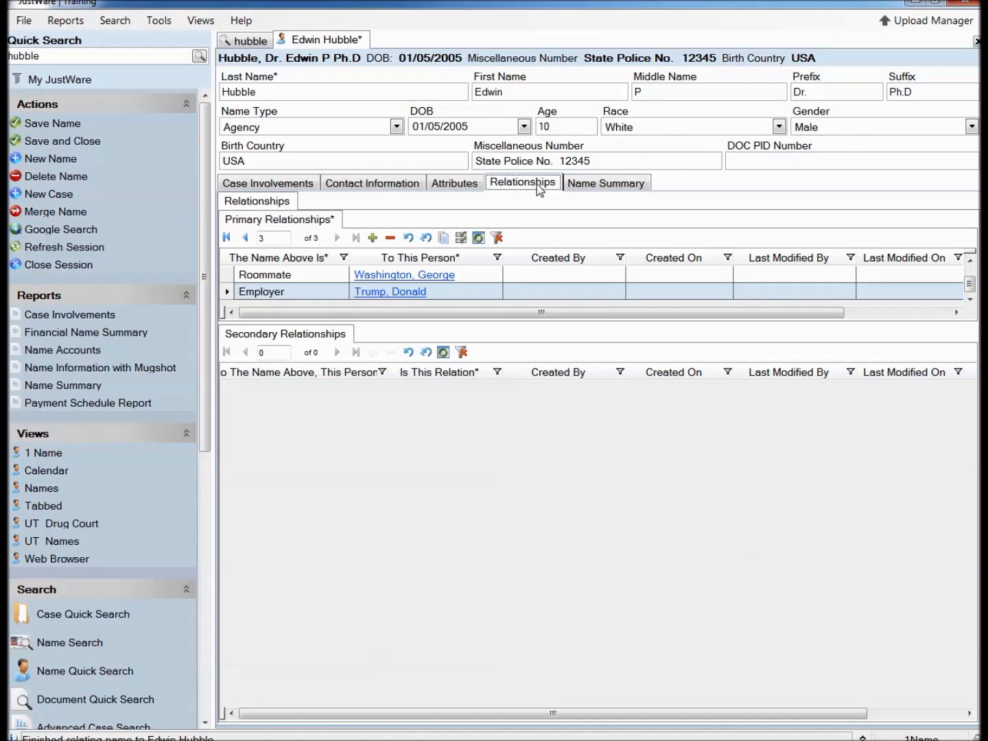